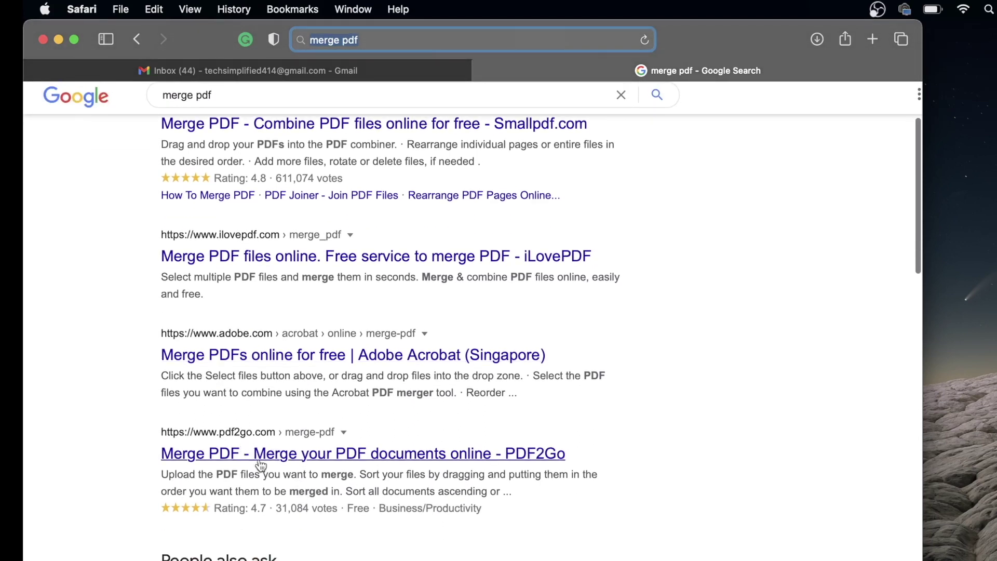
Look over the "merge pdf" search results and open Smallpdf's Merge PDF page.
scroll(262, 469, down, 12)
scroll(262, 473, down, 15)
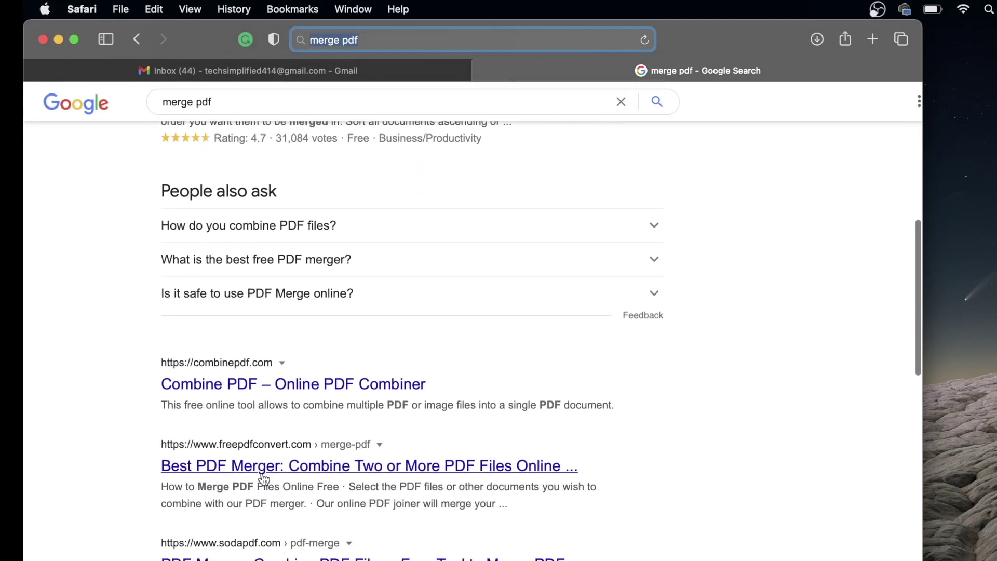
scroll(263, 475, up, 20)
scroll(263, 478, up, 12)
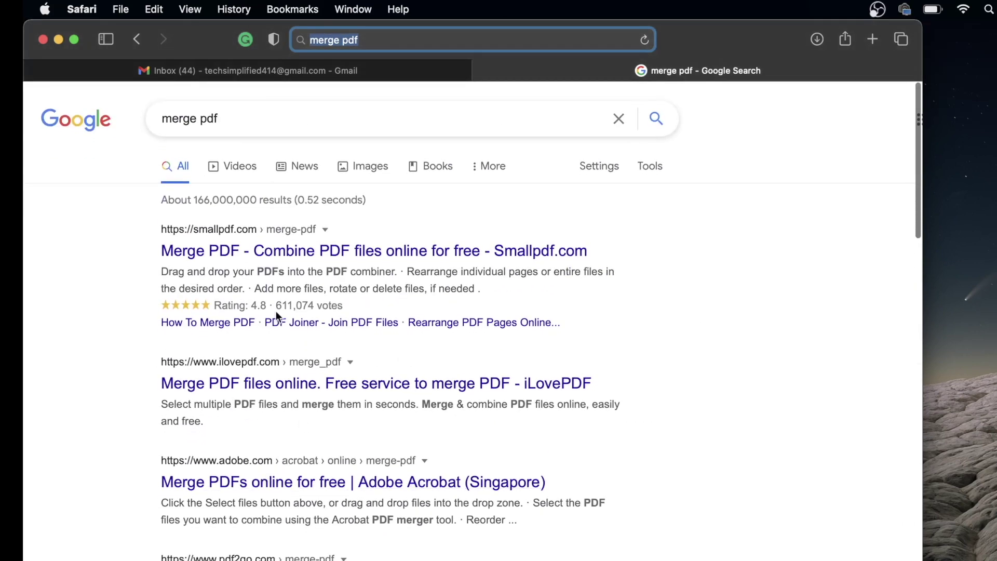
click(277, 252)
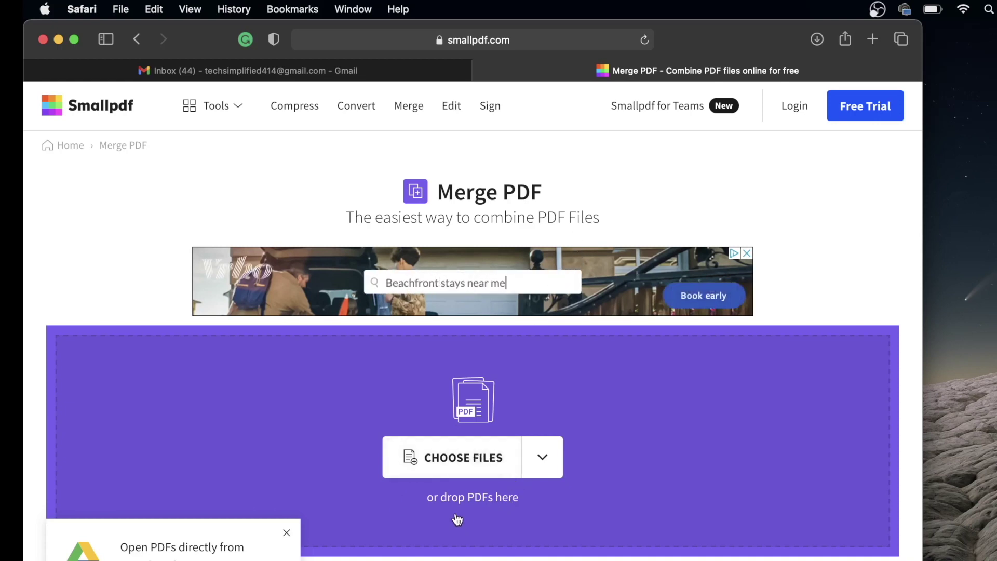
Upload PDF 1.pdf, PDF 2.pdf and PDF 3.pdf from the Desktop and choose the Merge files option.
click(474, 466)
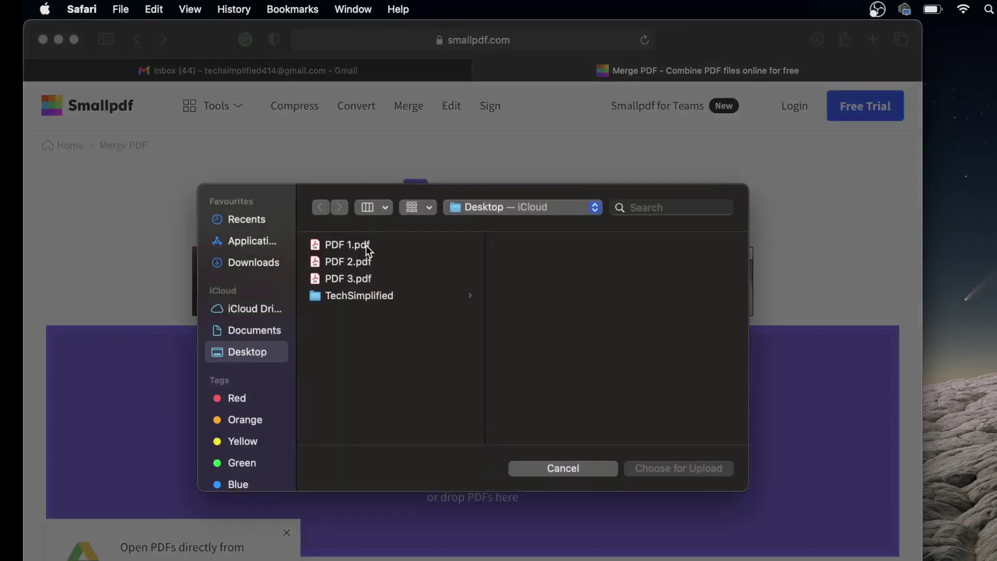
click(366, 247)
shift+click(348, 278)
click(661, 471)
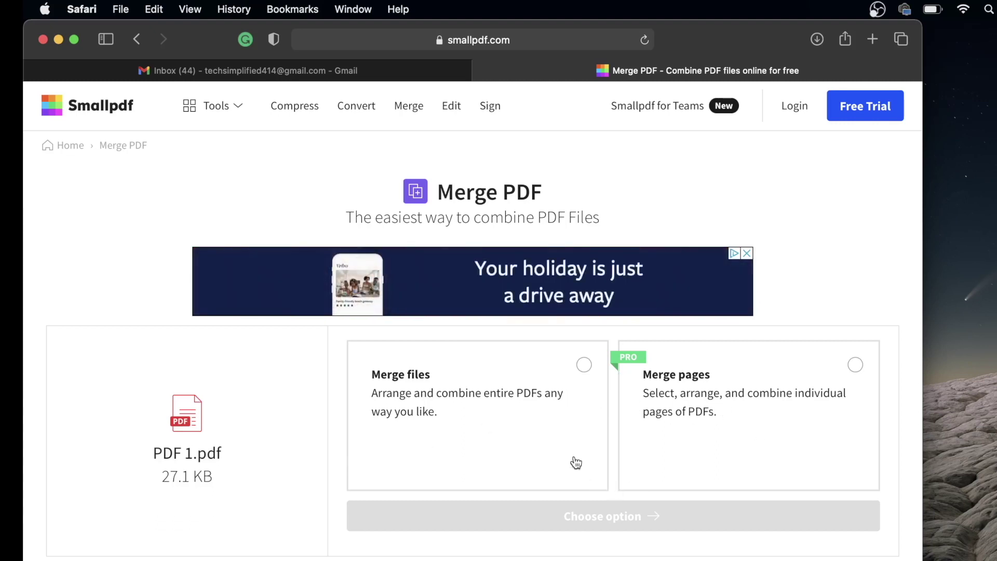
click(584, 366)
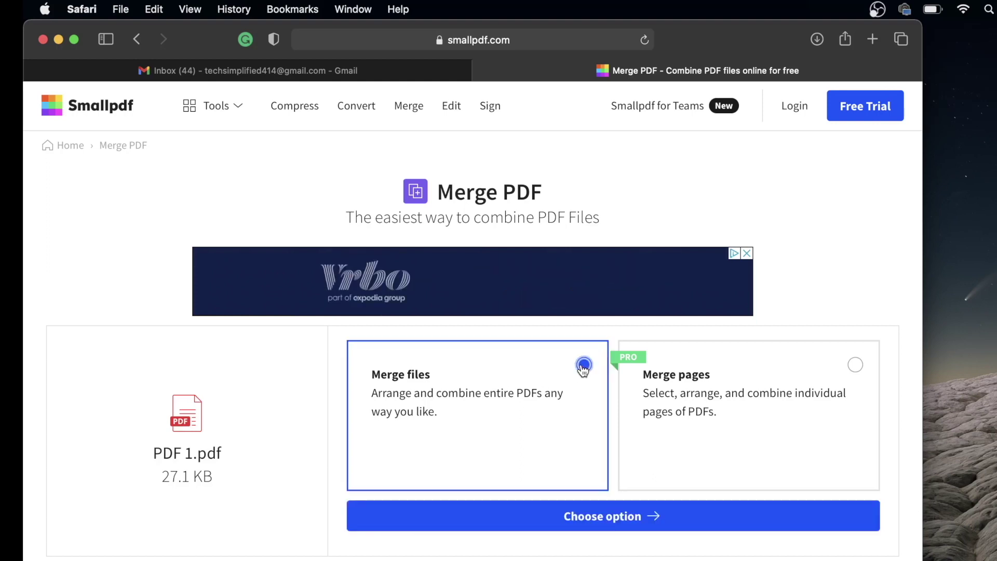
click(631, 517)
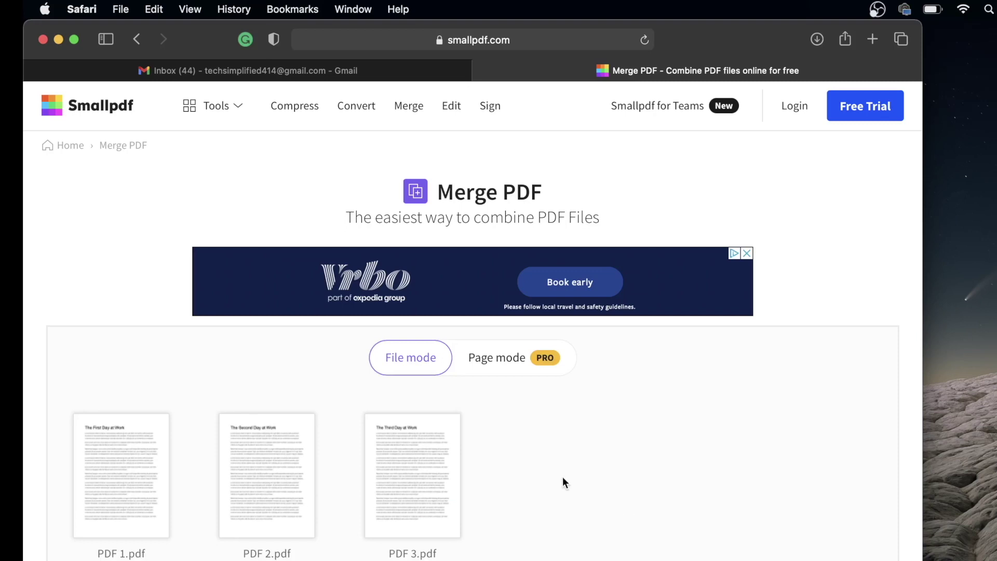
Try out reordering the uploaded files by moving PDF 2 behind PDF 3, and restore the original order.
mouse_move(307, 452)
drag(284, 474, 576, 490)
drag(438, 494, 255, 485)
mouse_move(133, 481)
mouse_down()
mouse_move(264, 462)
mouse_move(316, 476)
mouse_move(123, 478)
mouse_up()
Merge the three uploaded PDFs in the order PDF 1, PDF 2, PDF 3.
scroll(597, 506, down, 3)
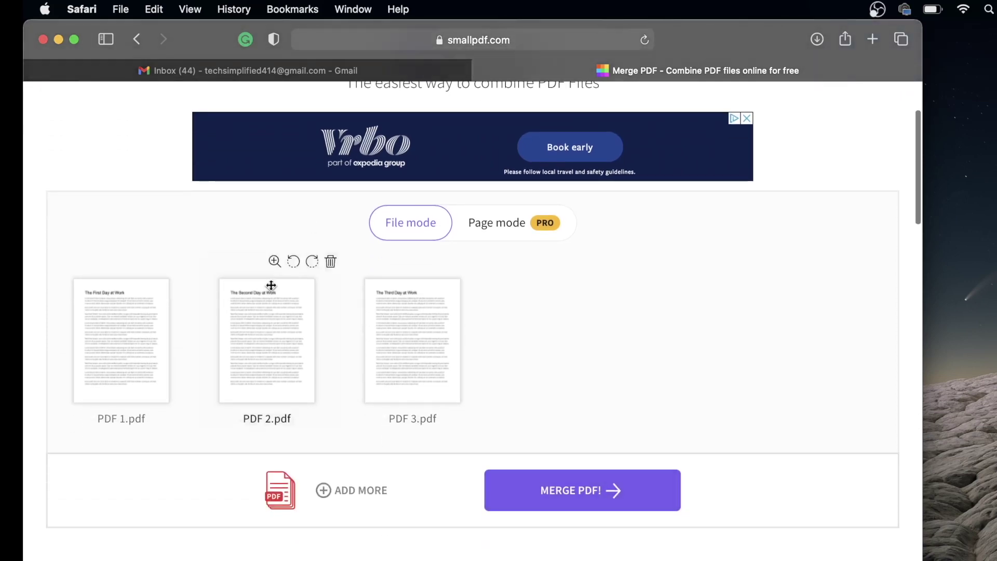
click(573, 501)
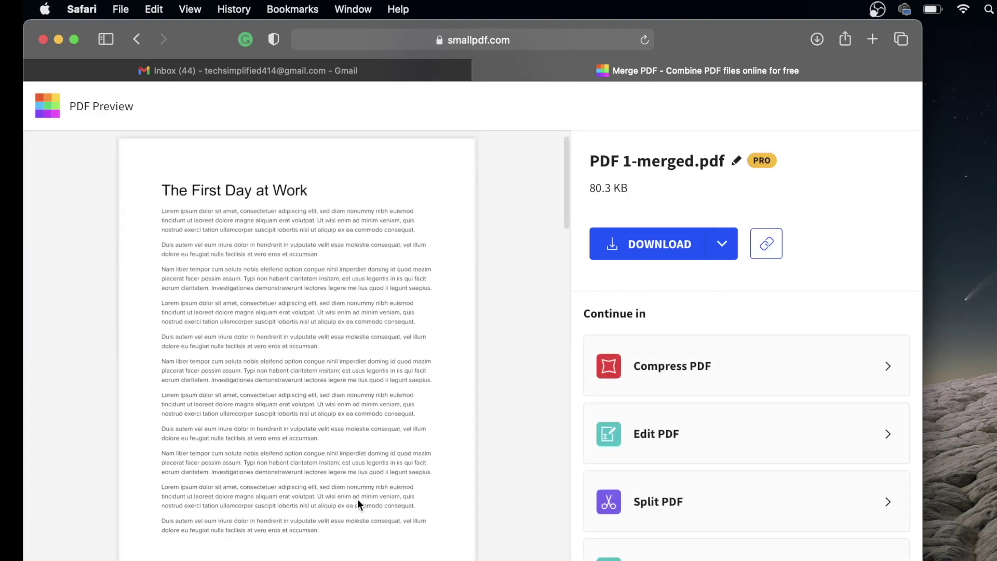
Look through the pages of the merged document's preview to check the order of the three source files.
scroll(357, 500, down, 1)
scroll(357, 498, up, 2)
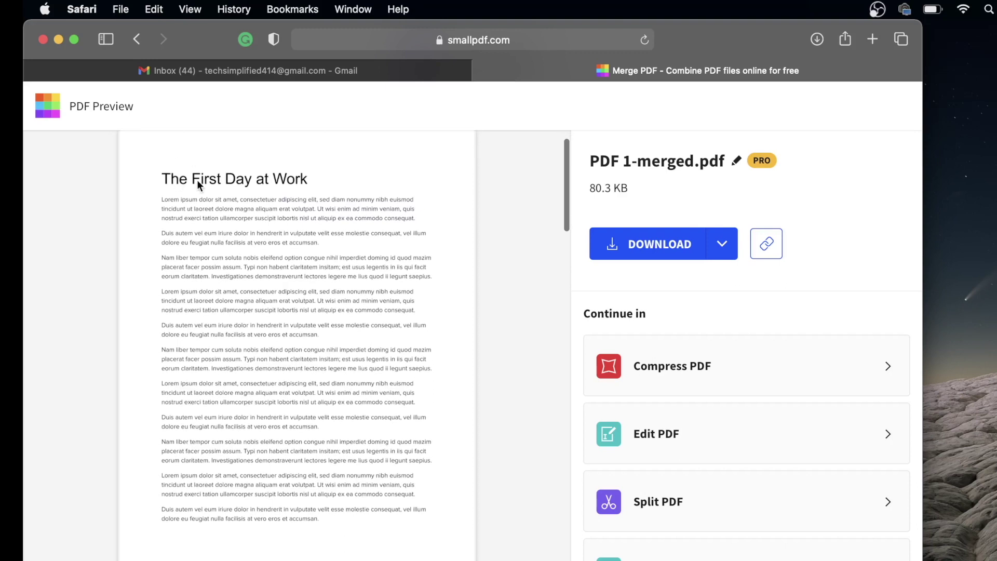
scroll(324, 283, down, 10)
scroll(274, 506, down, 12)
scroll(272, 500, down, 10)
scroll(254, 475, down, 12)
scroll(254, 472, up, 20)
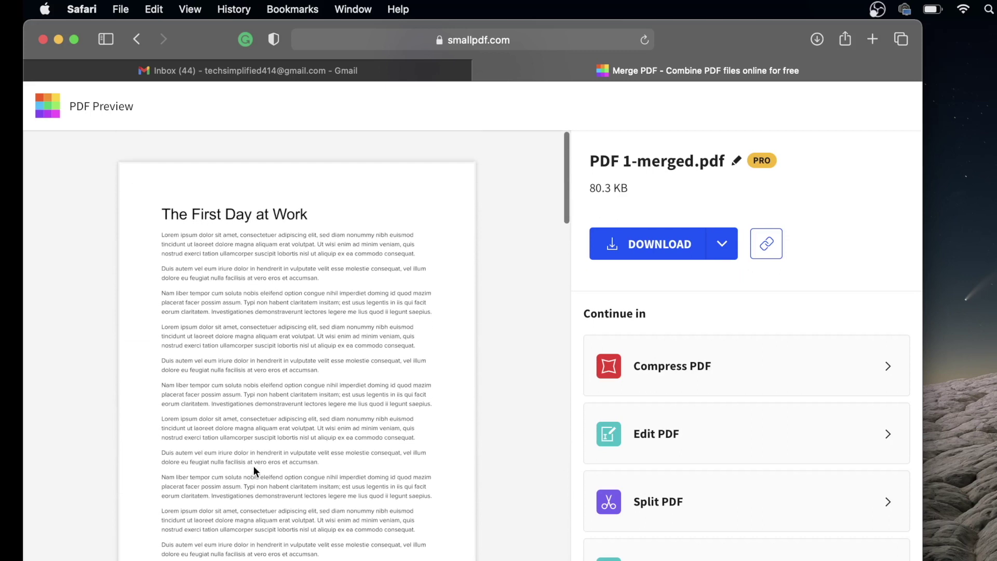
scroll(222, 442, down, 10)
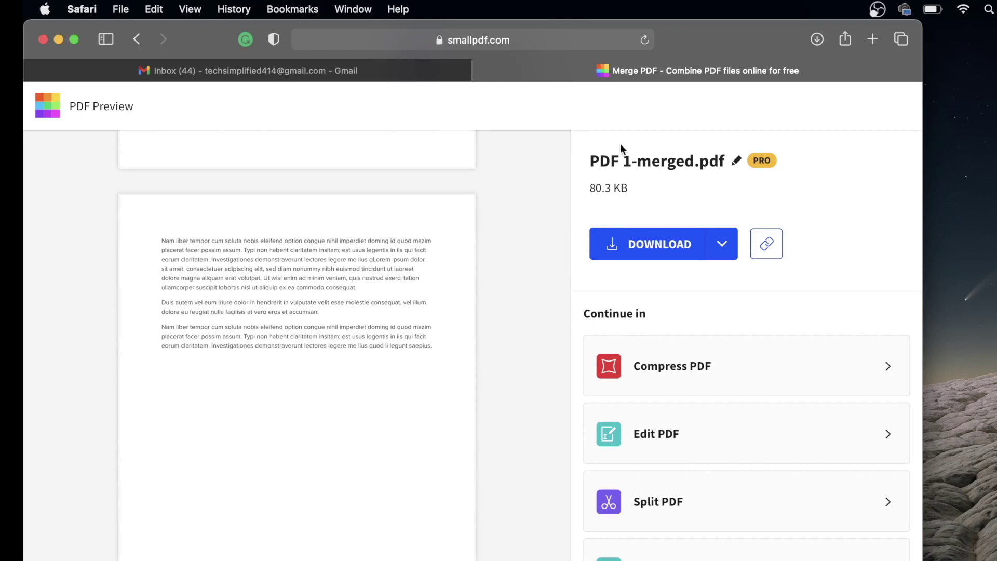
Download the merged PDF, allowing downloads from smallpdf.com.
click(689, 251)
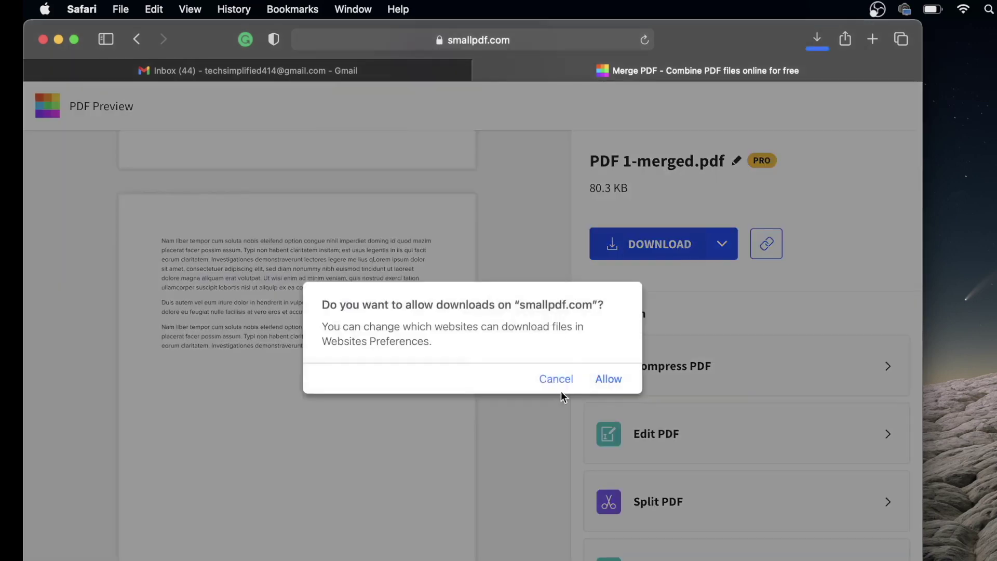
click(607, 381)
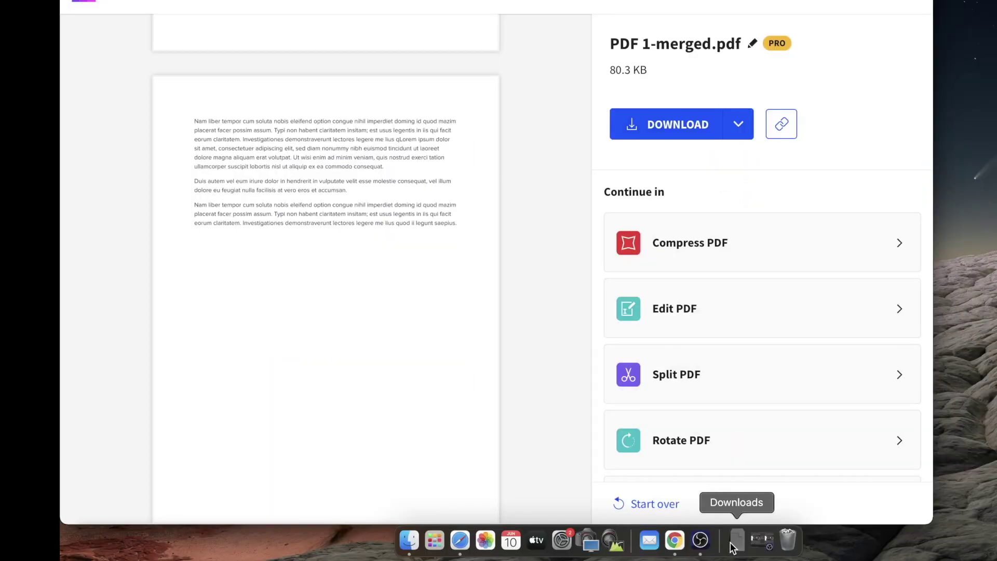
Open the downloaded PDF 1-merged.pdf in Acrobat Reader and look through all its pages.
click(736, 540)
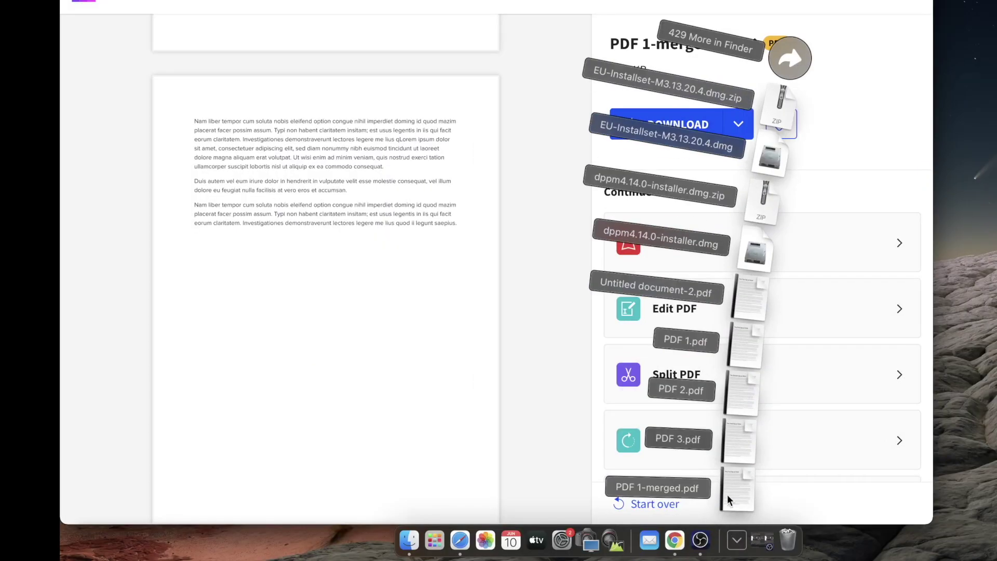
click(733, 487)
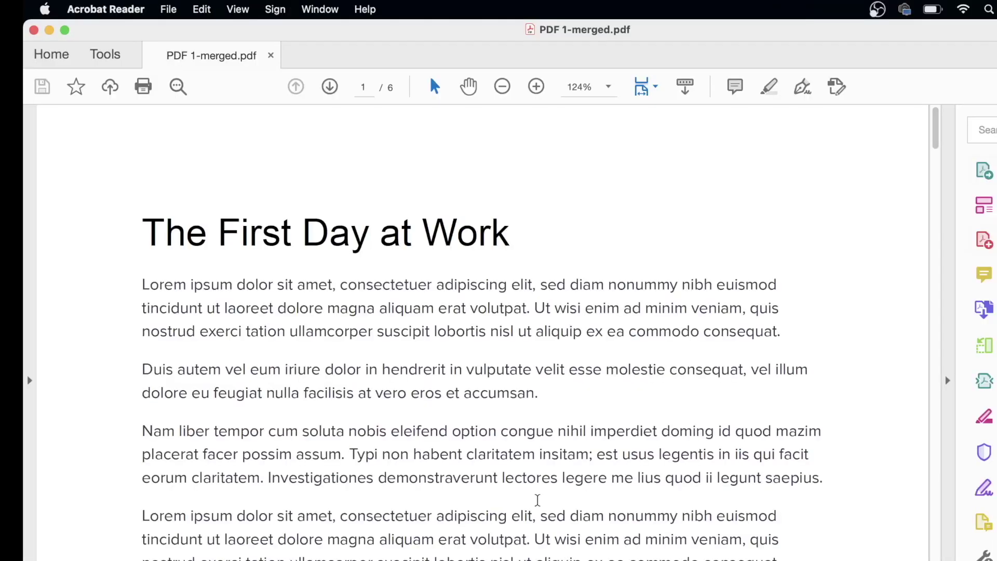
scroll(540, 506, down, 10)
scroll(540, 506, down, 20)
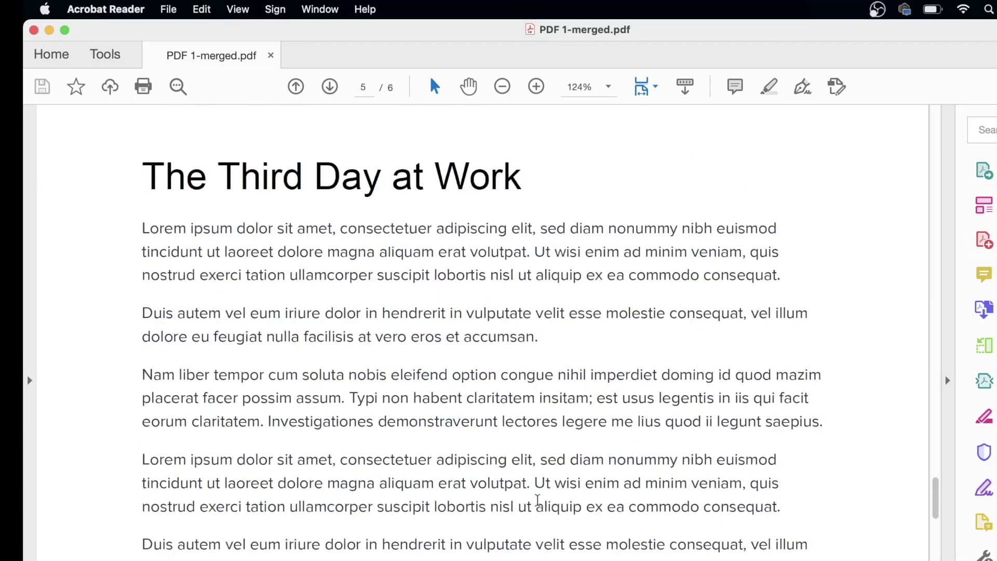
scroll(537, 500, down, 3)
scroll(537, 500, up, 20)
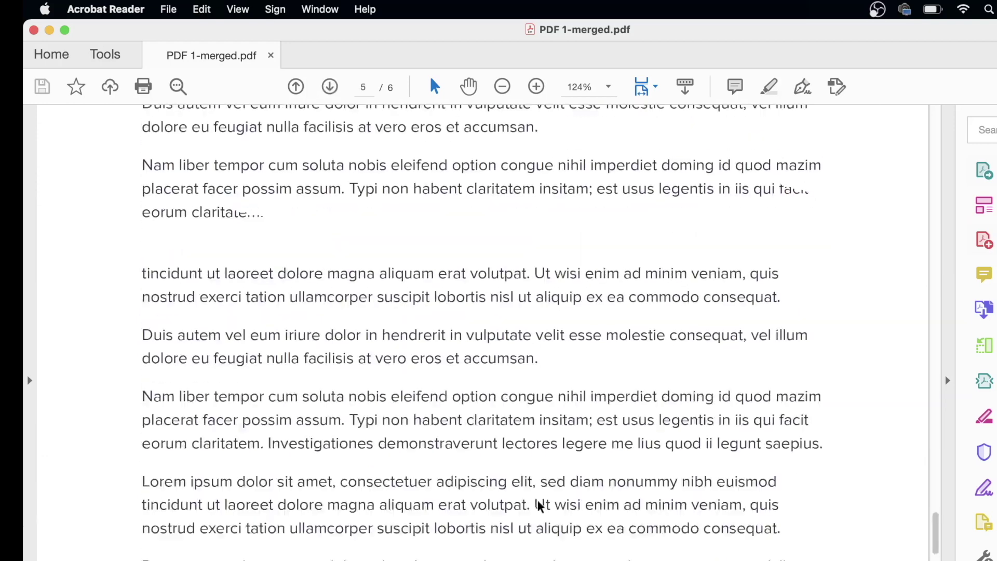
scroll(537, 500, up, 20)
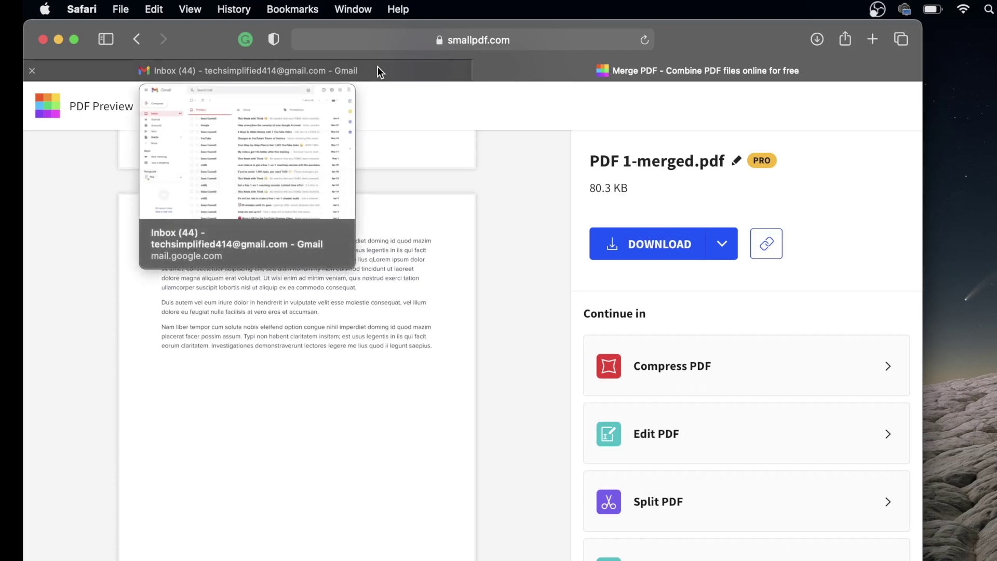
Go to the Gmail inbox in Safari and open Google Drive from its Google apps.
click(378, 71)
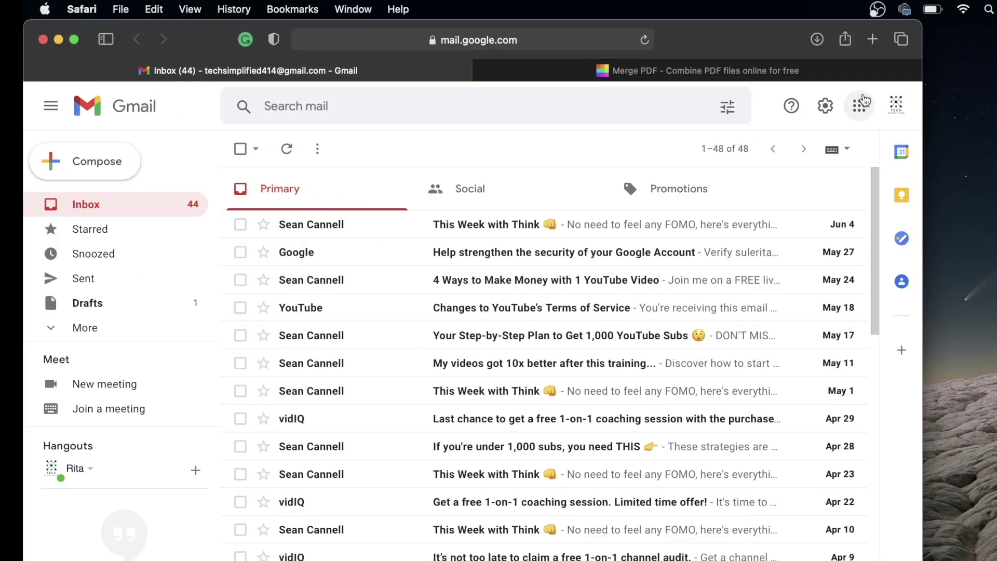
click(858, 108)
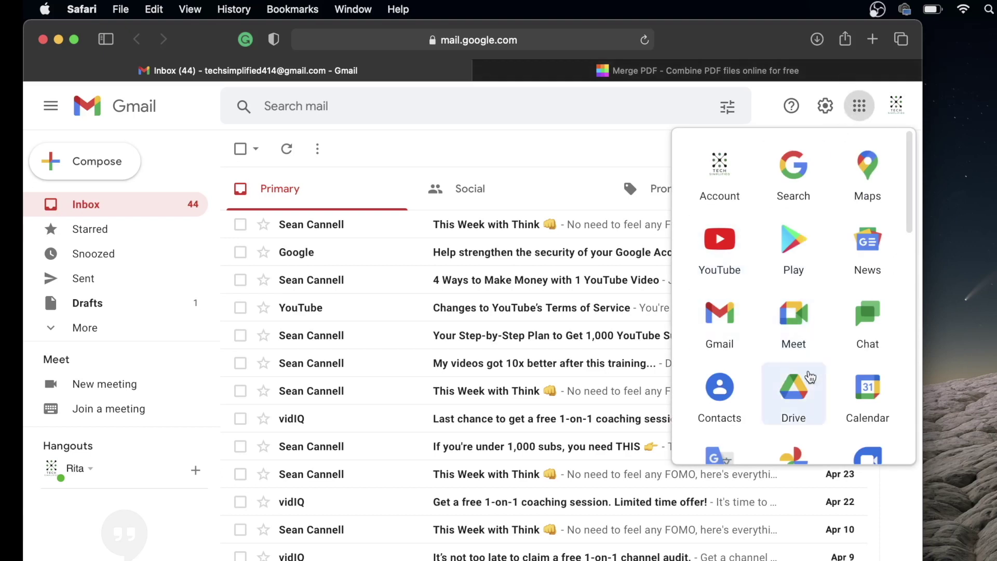
click(795, 399)
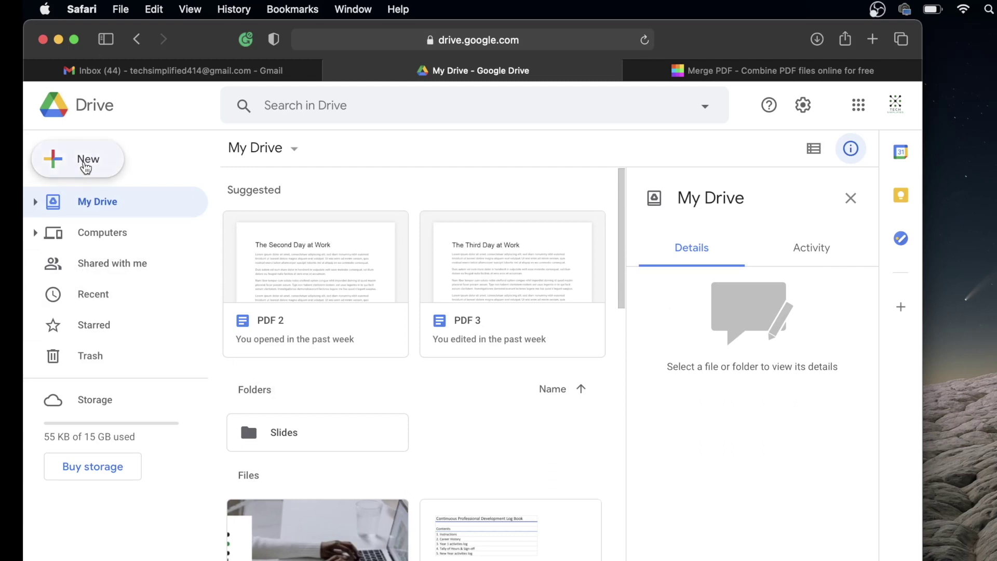
Open the Google Workspace Marketplace for connecting more apps to Drive and search it for "MERGE PDF".
click(86, 165)
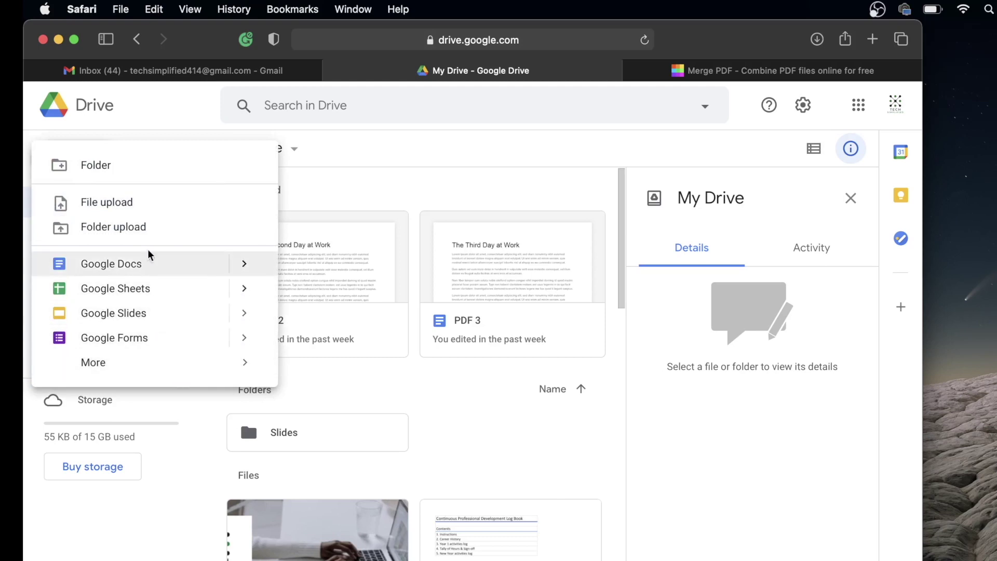
mouse_move(114, 367)
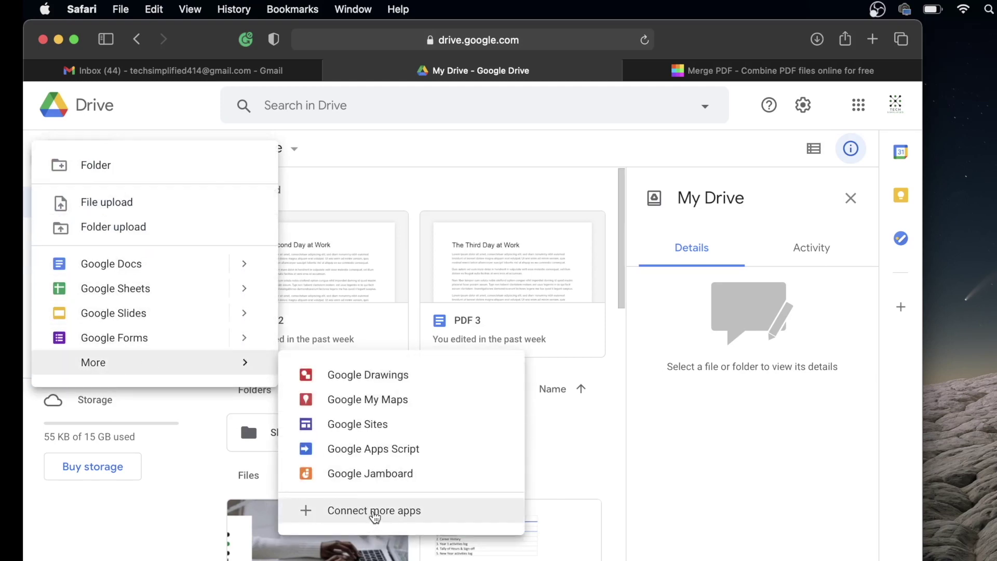
click(374, 511)
click(512, 187)
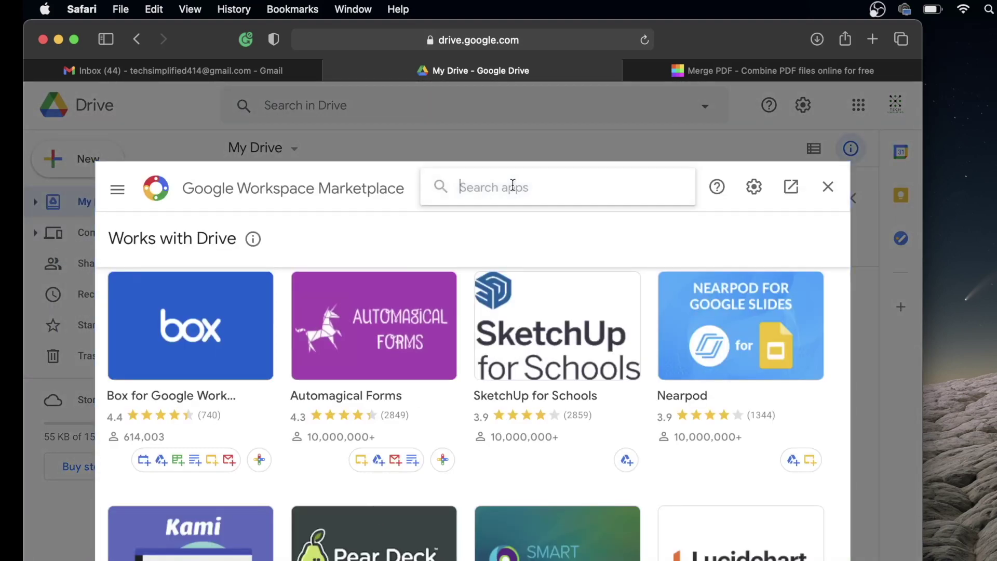
text(MERG)
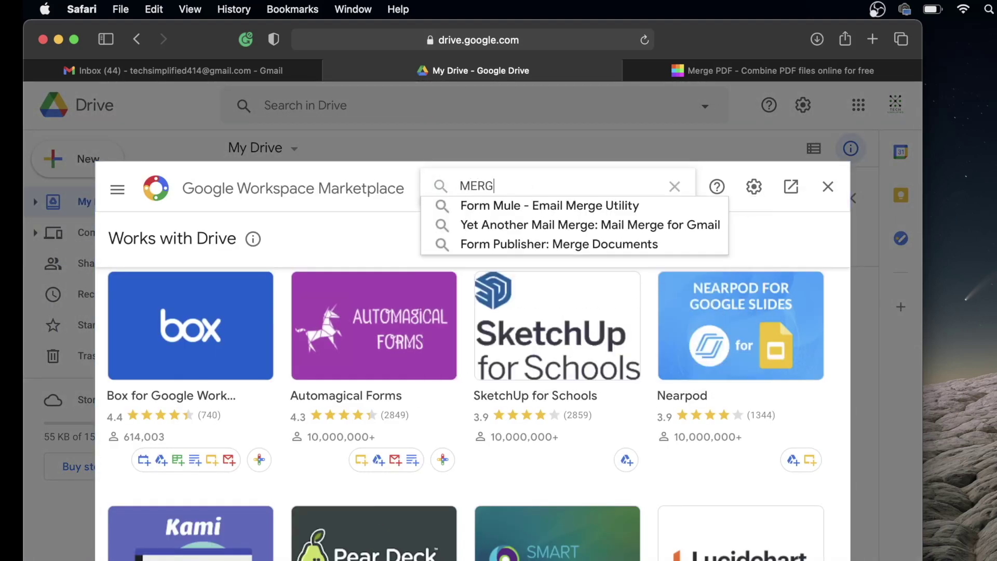
text(E PDF)
key(Return)
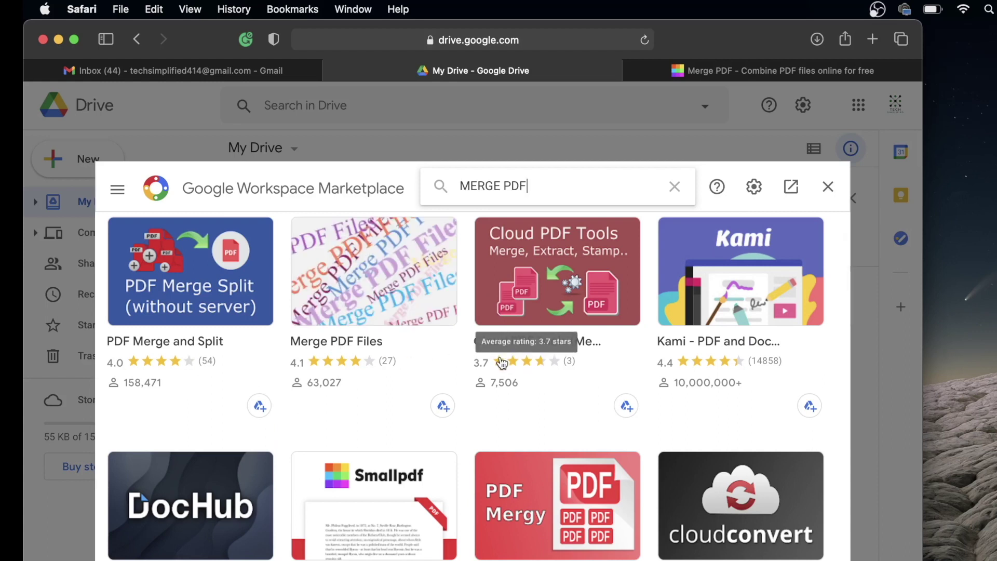
Browse the merging apps found in the marketplace and open the PDF Mergy page.
scroll(650, 485, down, 2)
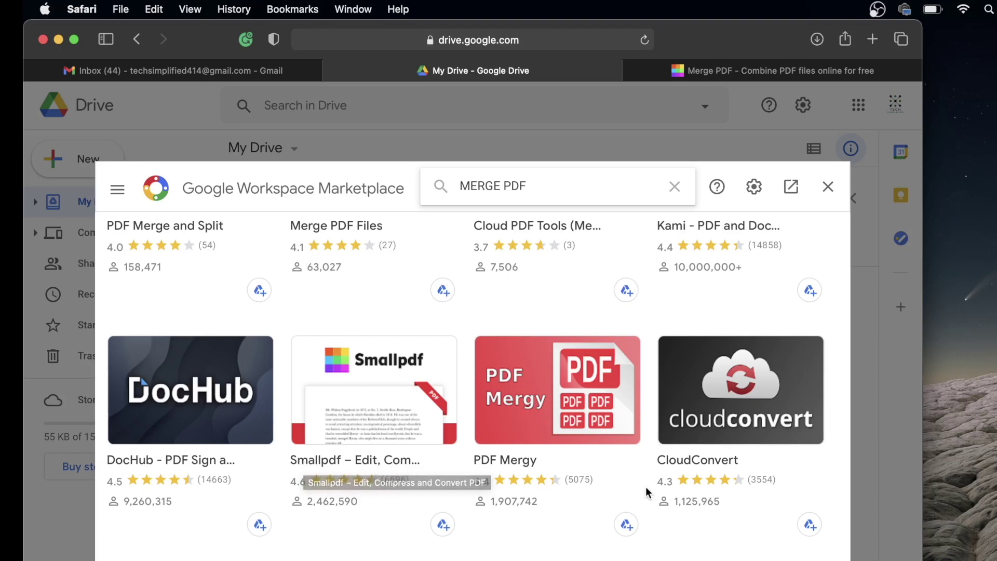
scroll(646, 488, down, 5)
scroll(646, 487, down, 12)
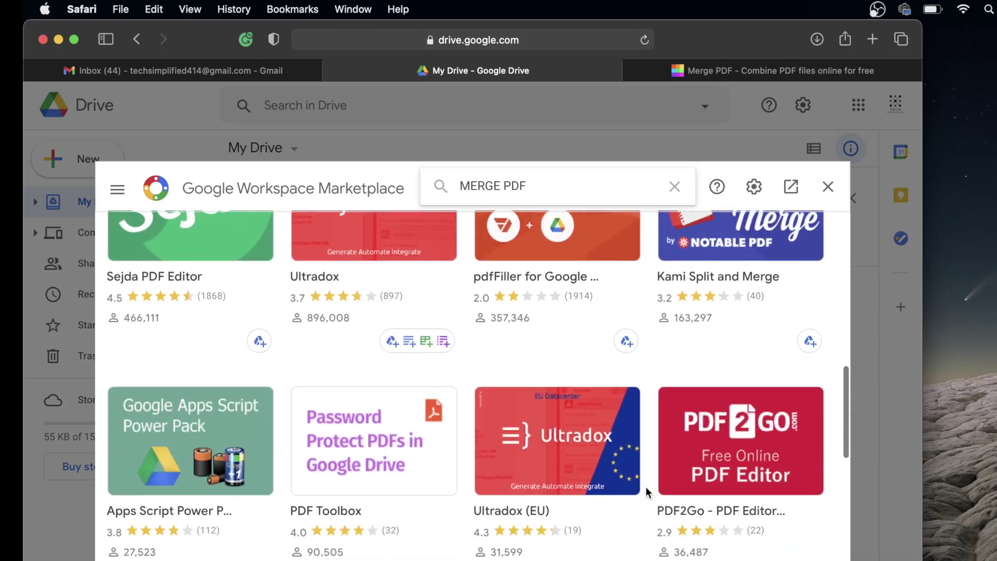
scroll(646, 487, down, 1)
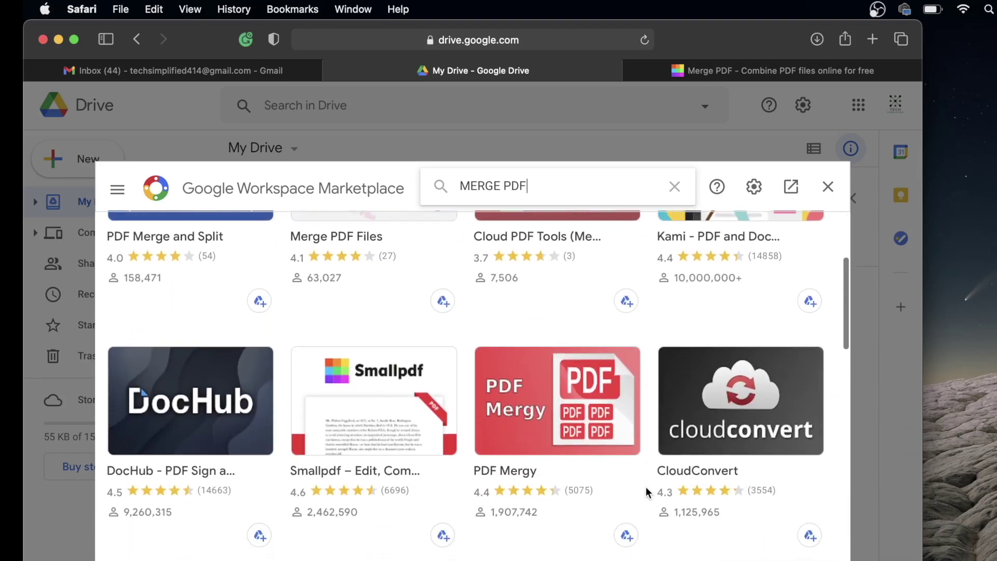
click(536, 401)
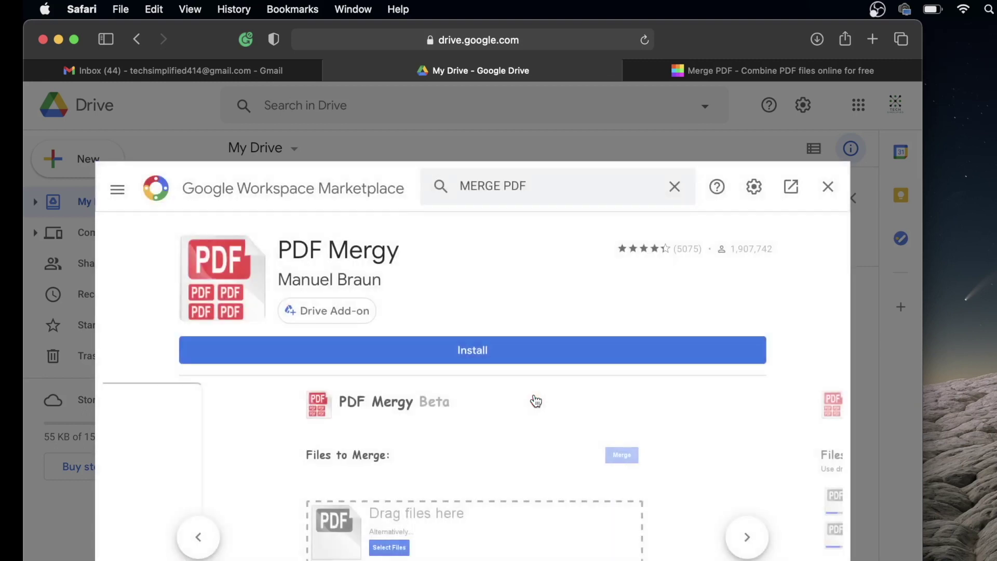
Install the PDF Mergy add-on, granting it permission with the Google account already signed in.
click(471, 352)
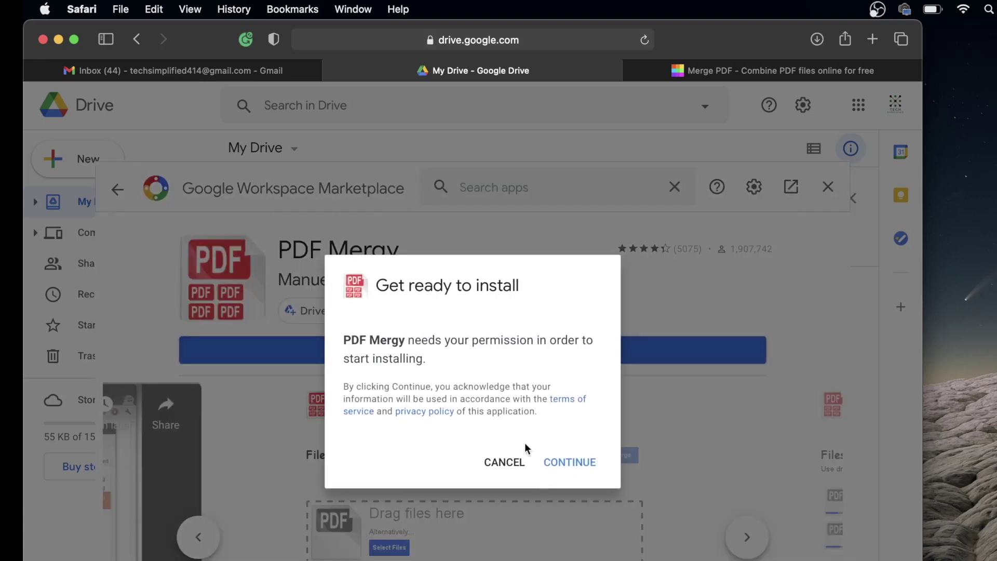
click(566, 462)
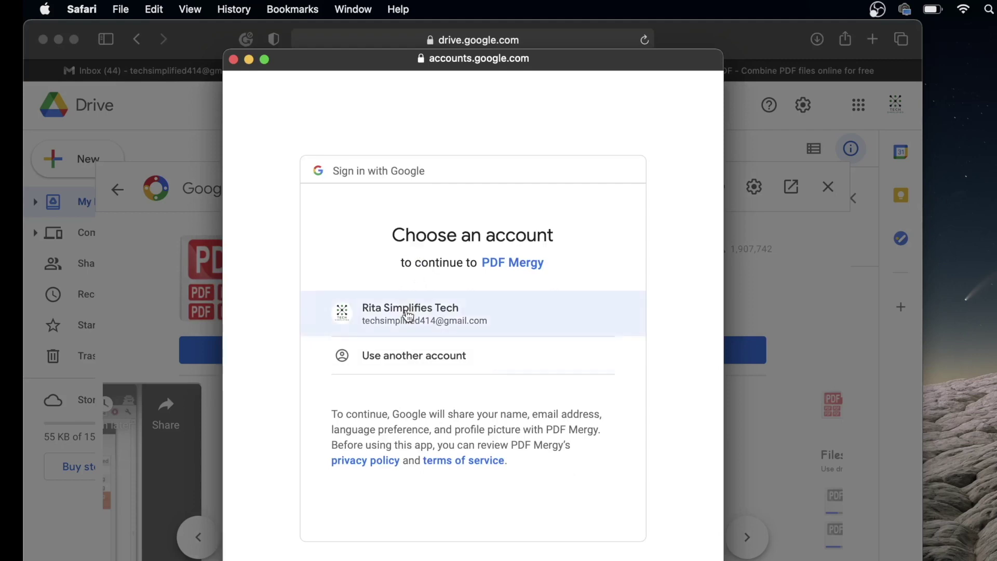
click(408, 315)
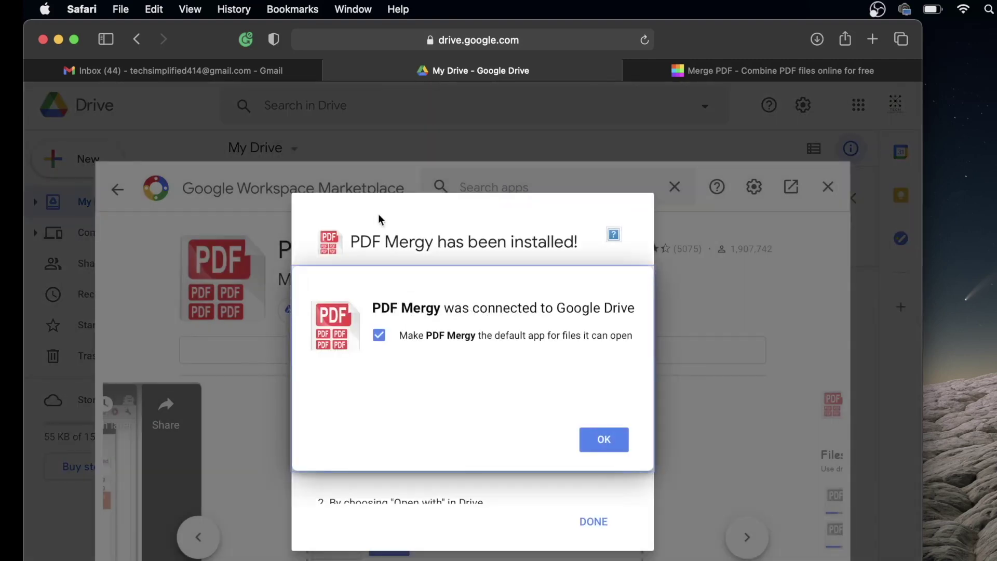
Decline making PDF Mergy the default app for files it can open, and finish the installation after reading where to find it.
click(379, 334)
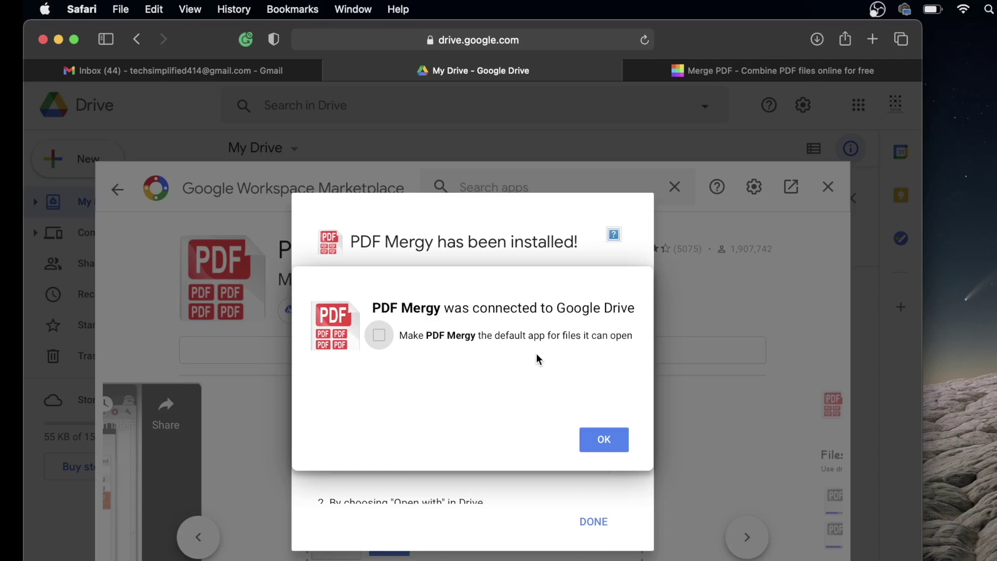
click(601, 439)
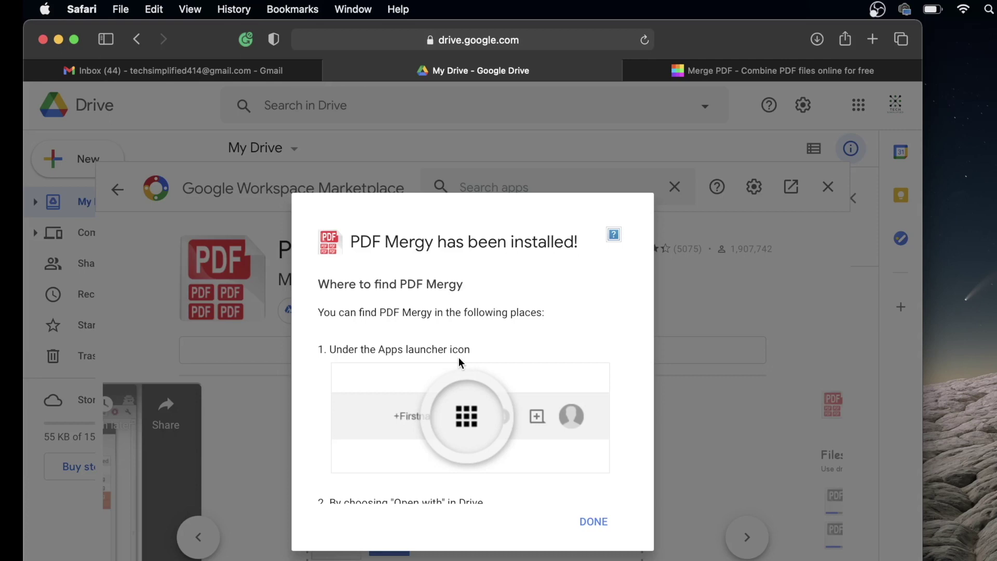
scroll(478, 425, down, 5)
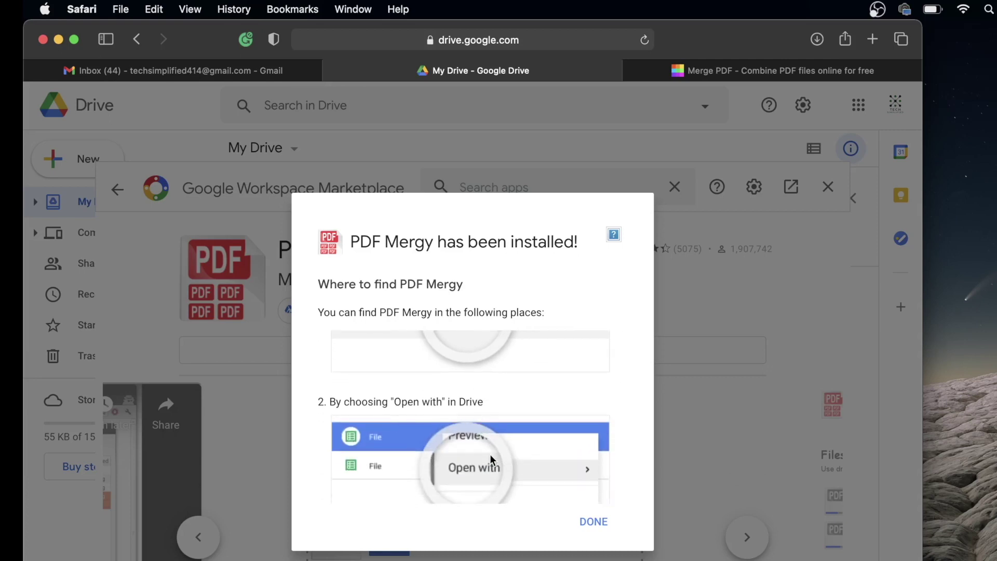
scroll(490, 454, down, 2)
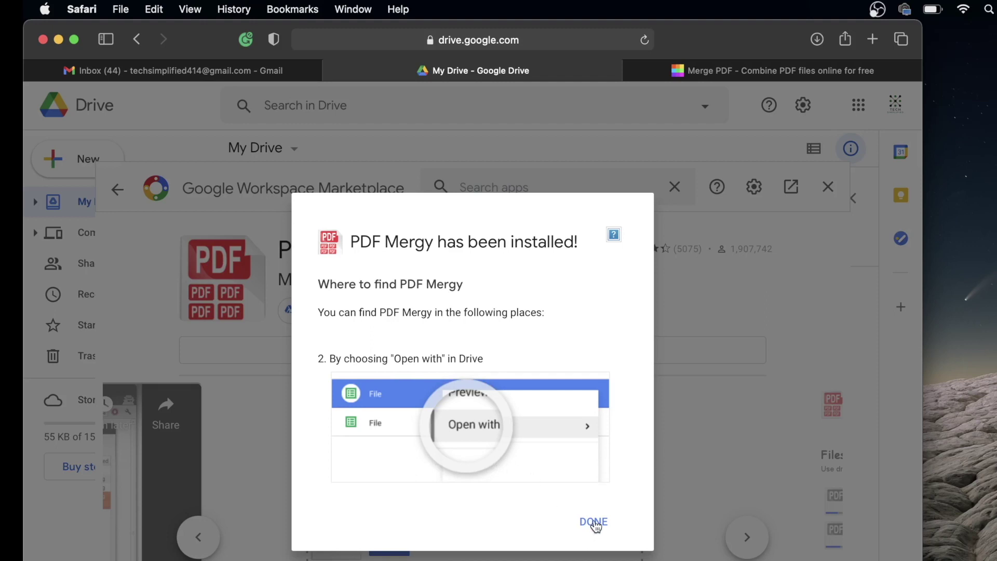
click(593, 521)
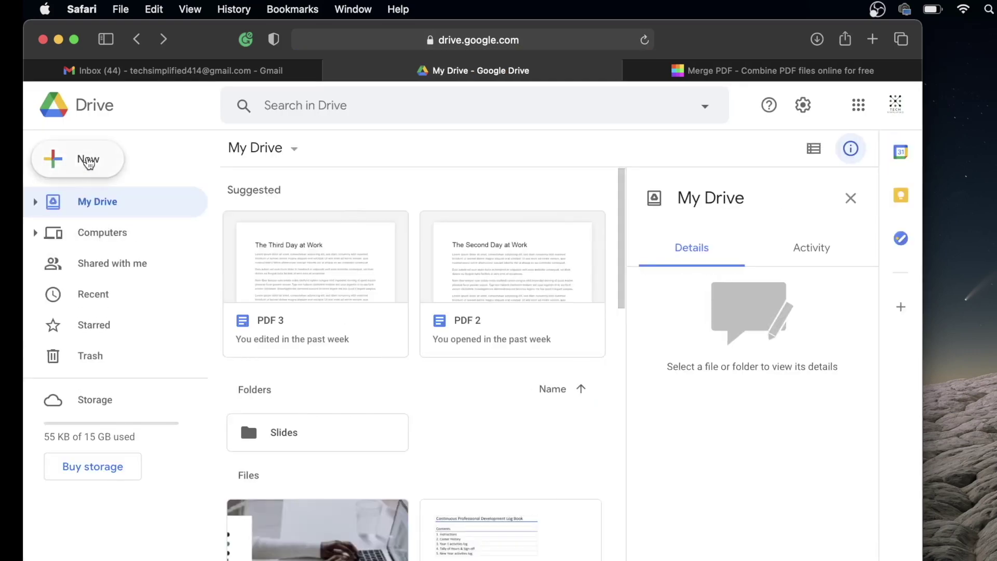
Launch PDF Mergy from Drive as a new item, dismiss the ad, and choose to use it without Google Drive.
click(88, 162)
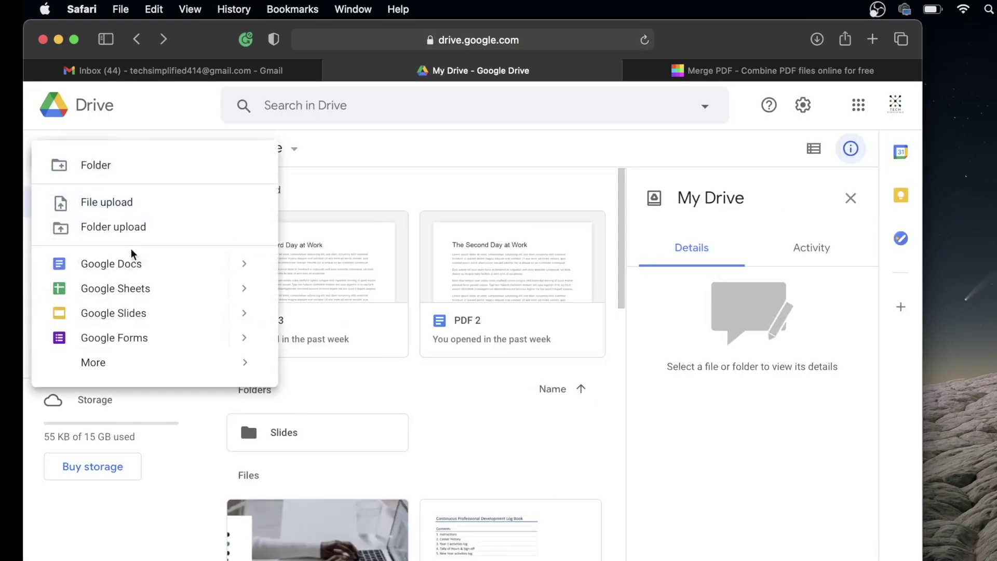
mouse_move(178, 367)
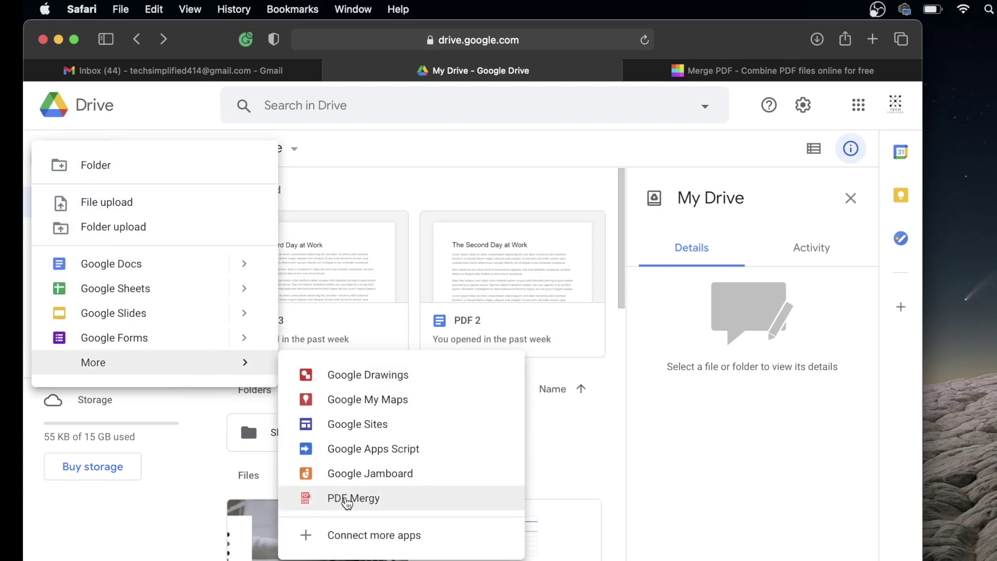
click(346, 499)
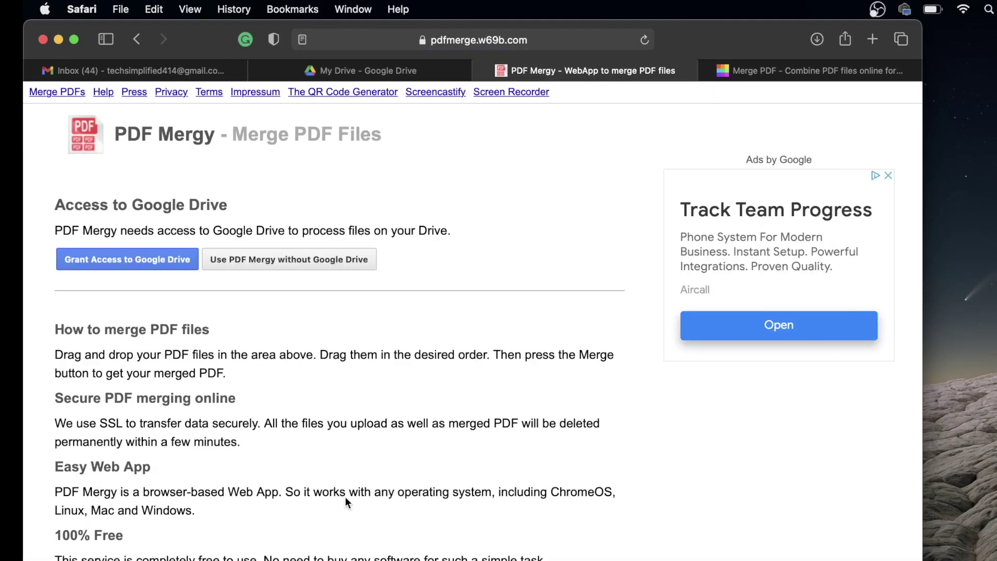
click(888, 176)
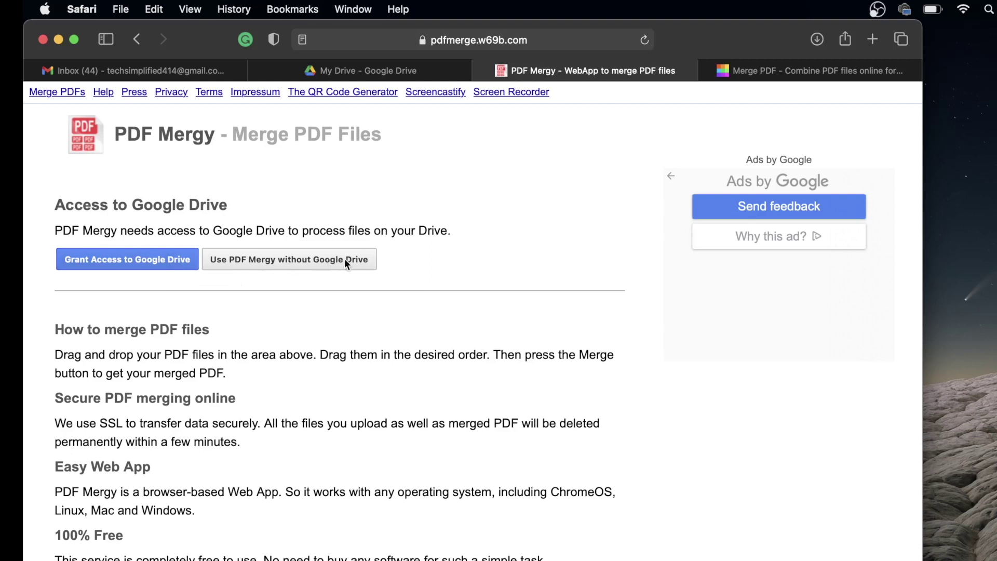
click(302, 258)
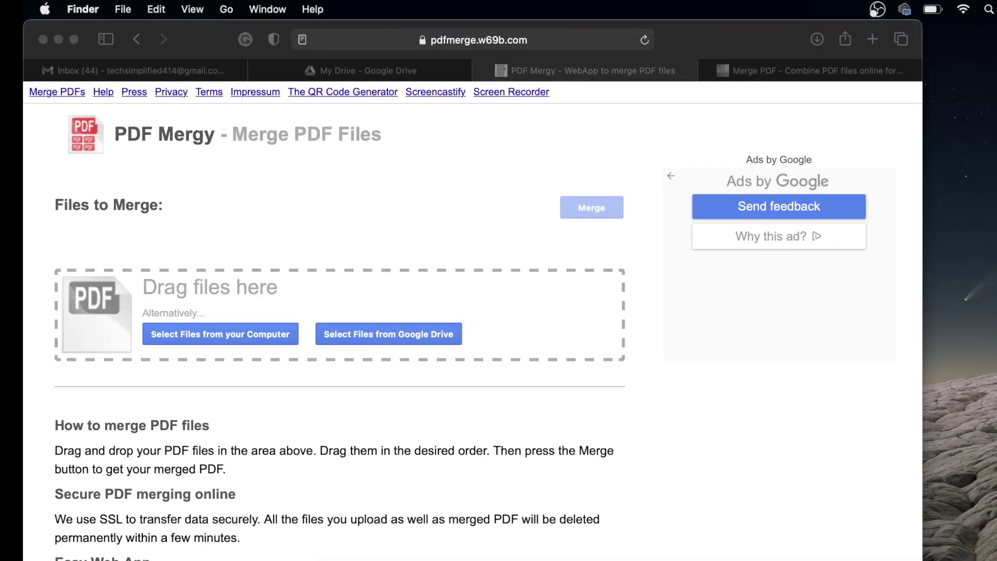
Add PDF 1.pdf, PDF 2.pdf and PDF 3.pdf from the computer to the files to merge, and merge them in that order.
drag(951, 326, 365, 287)
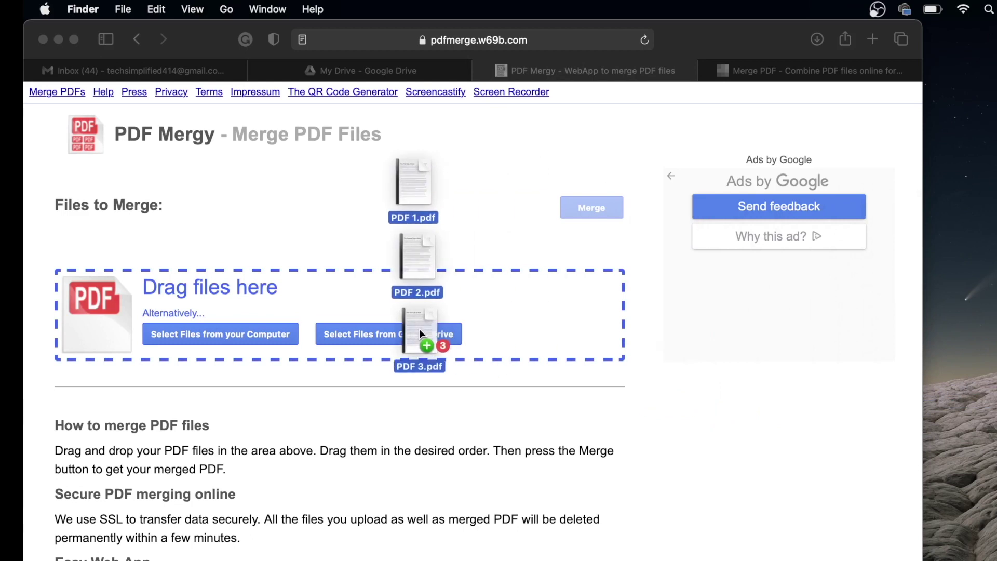
drag(419, 329, 419, 329)
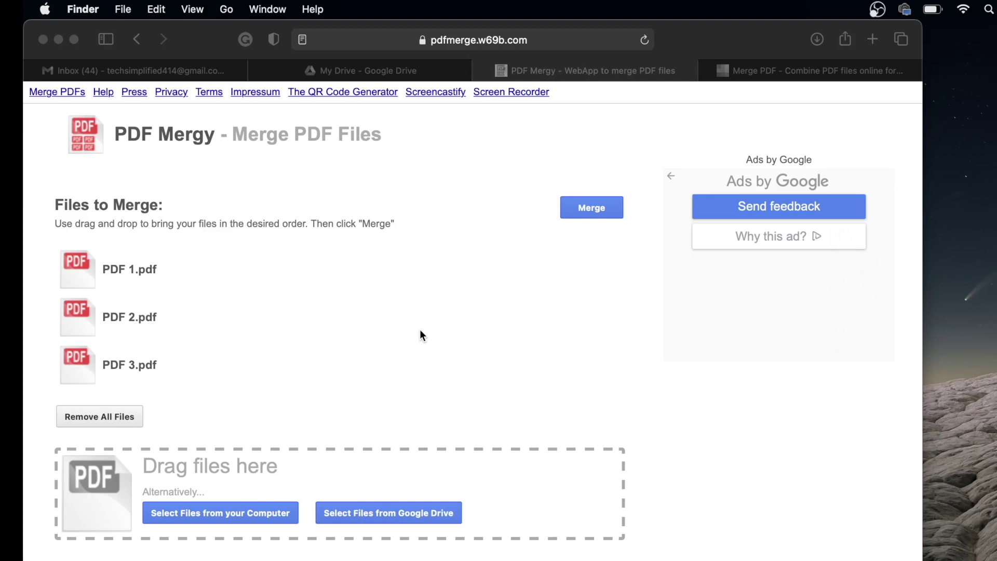
click(135, 268)
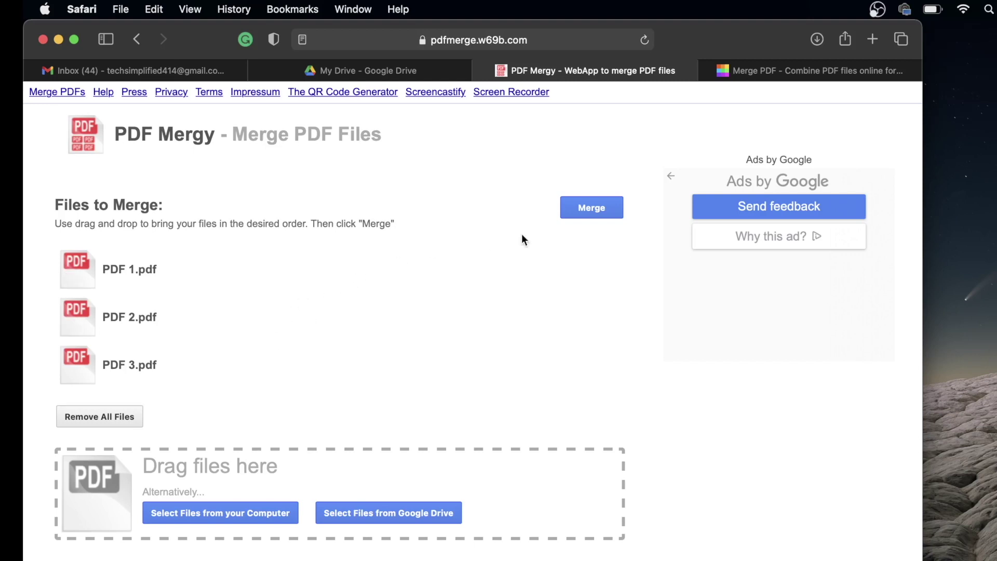
click(593, 210)
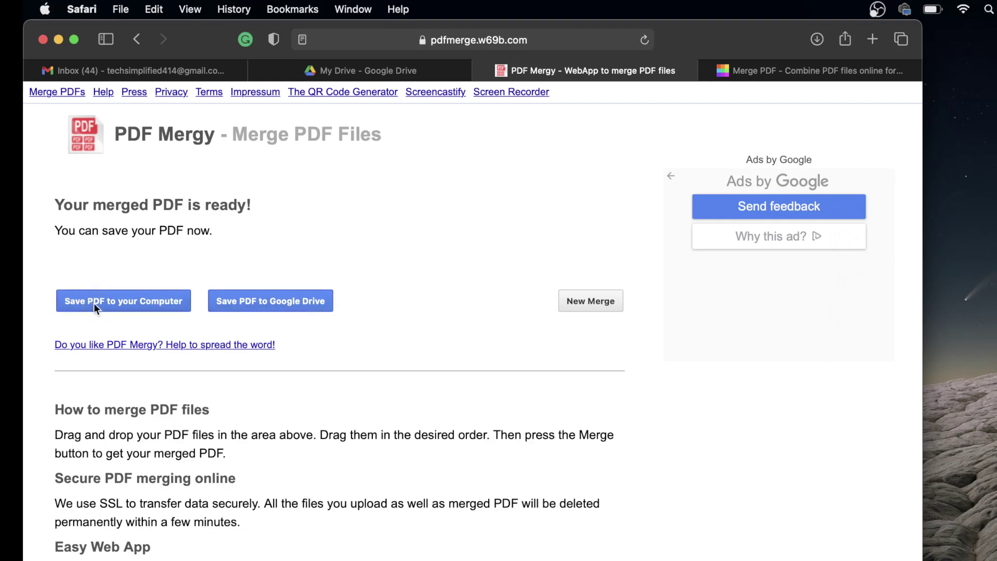
Save the merged PDF to the computer as mergy-merged.pdf, allowing downloads from the PDF Mergy site.
click(163, 302)
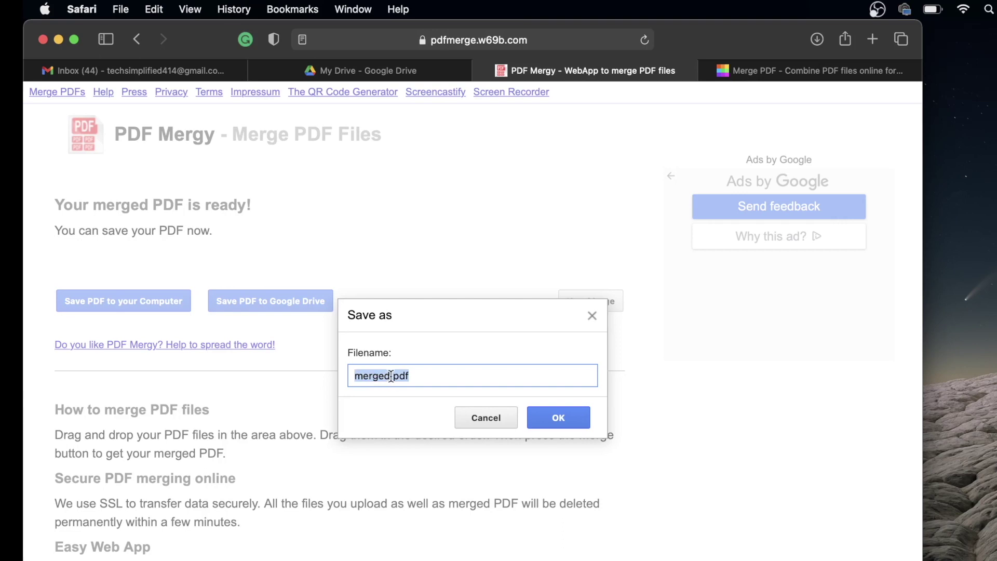
click(353, 373)
text(mergy)
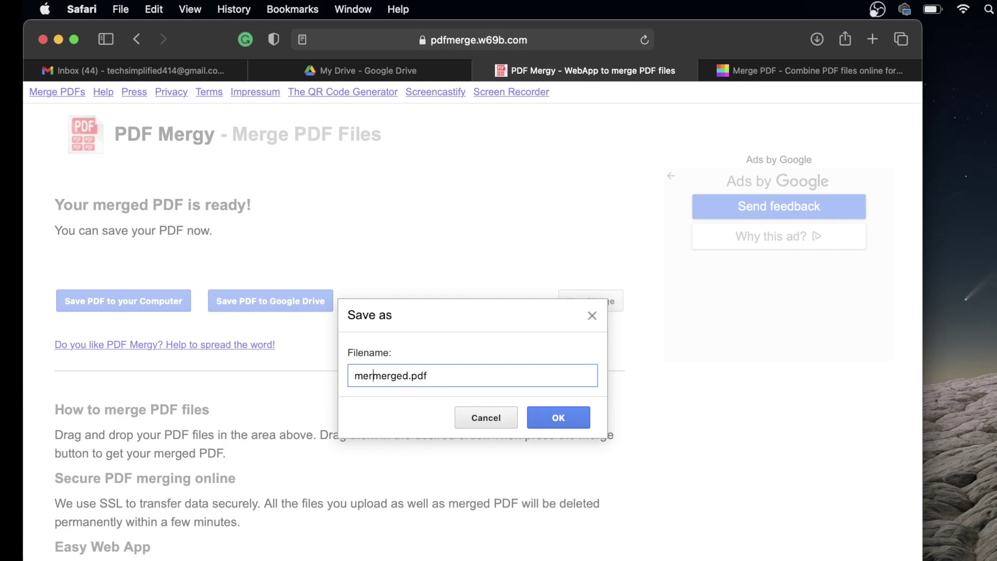
text(-)
click(549, 415)
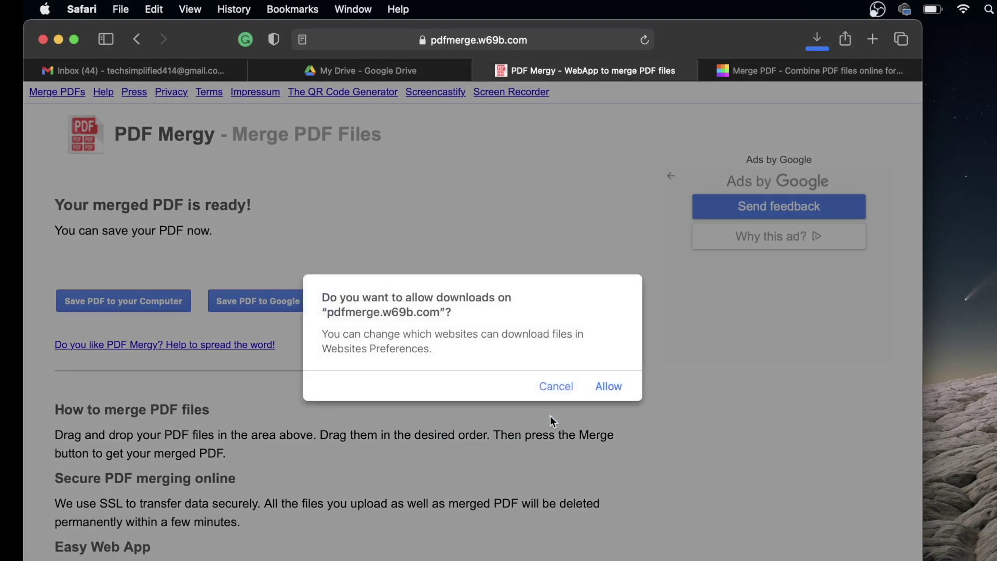
click(605, 386)
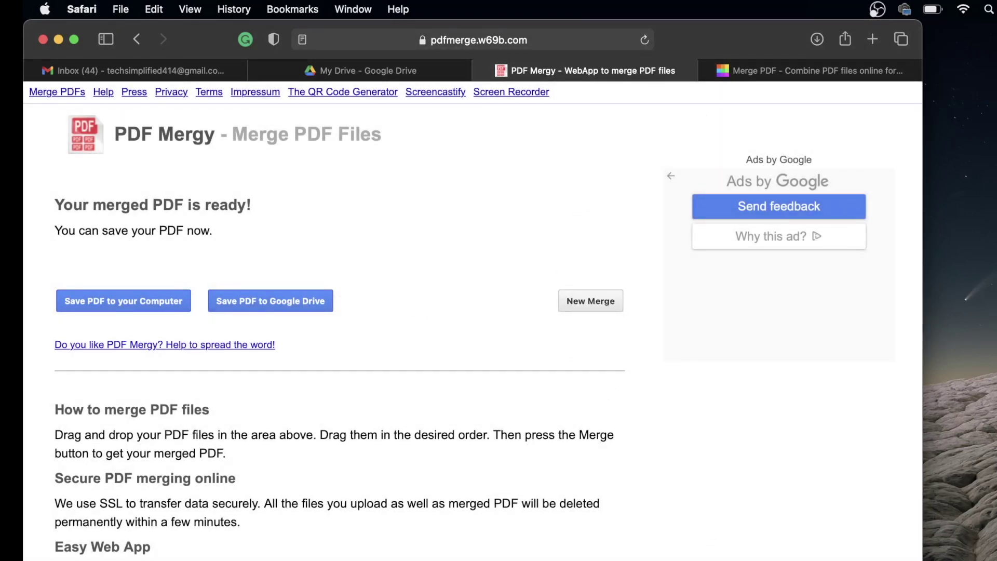
Open the downloaded mergy-merged.pdf in Acrobat Reader, look through its pages and return to the first page.
click(699, 540)
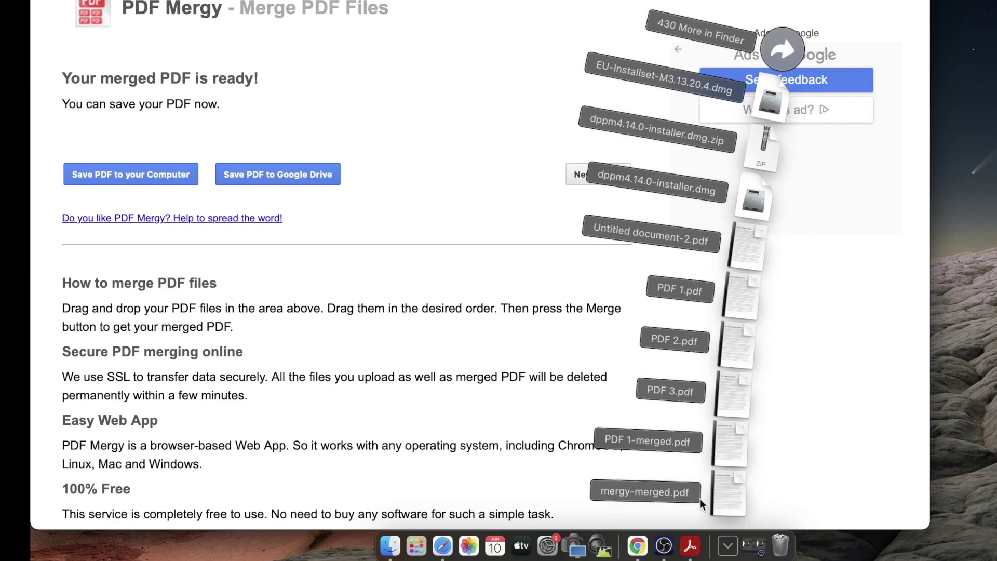
click(730, 494)
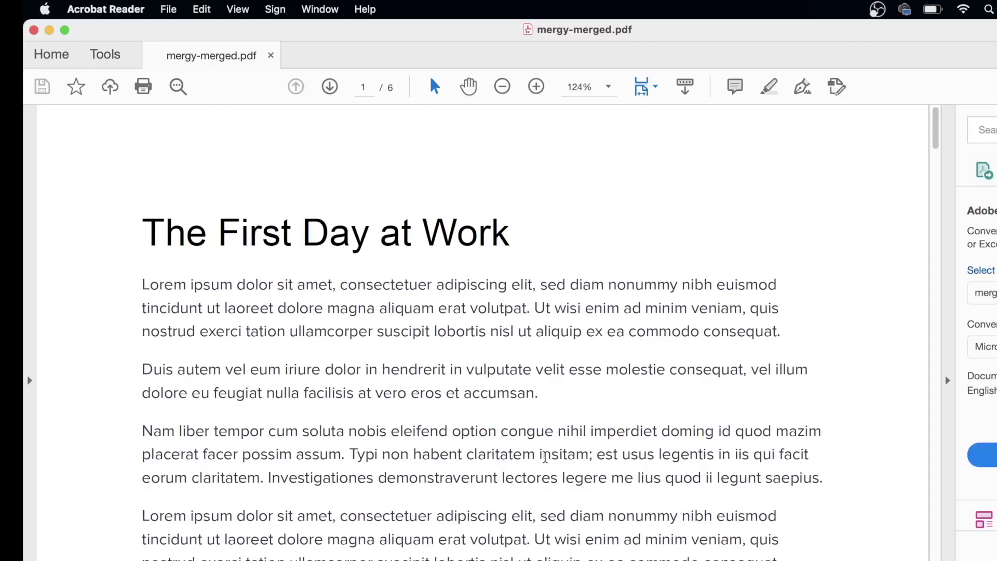
scroll(545, 457, down, 15)
scroll(545, 457, down, 15)
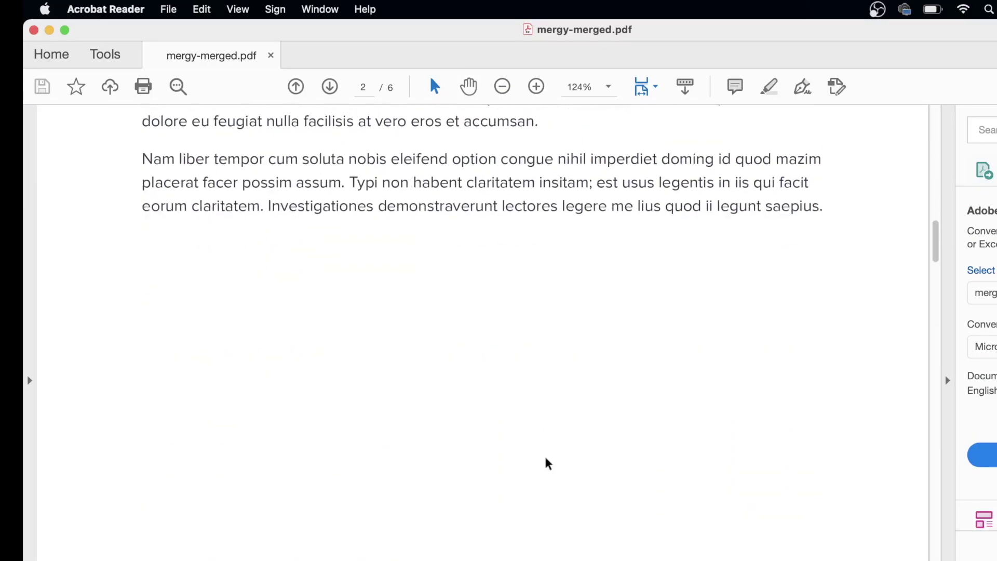
scroll(546, 457, down, 20)
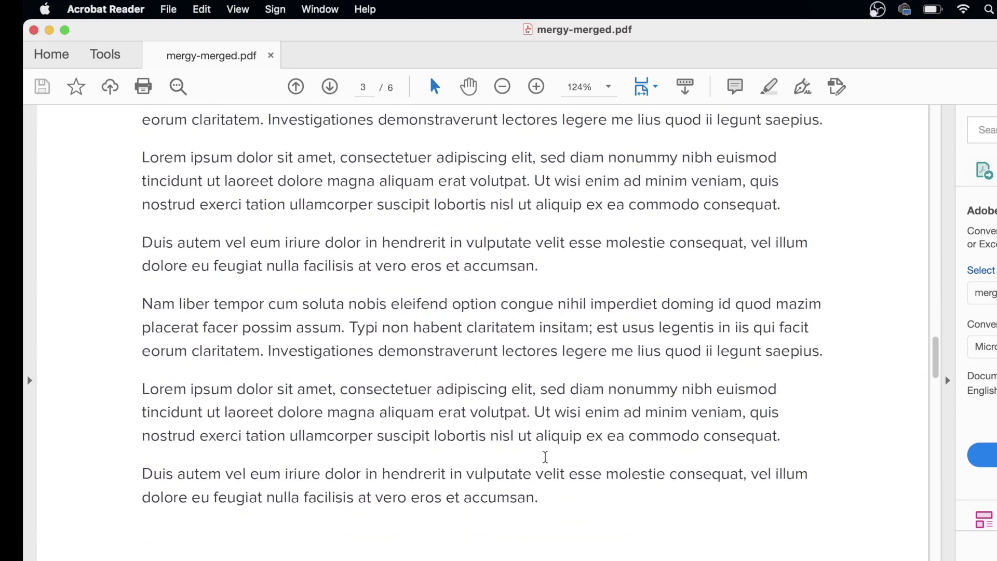
scroll(545, 456, down, 20)
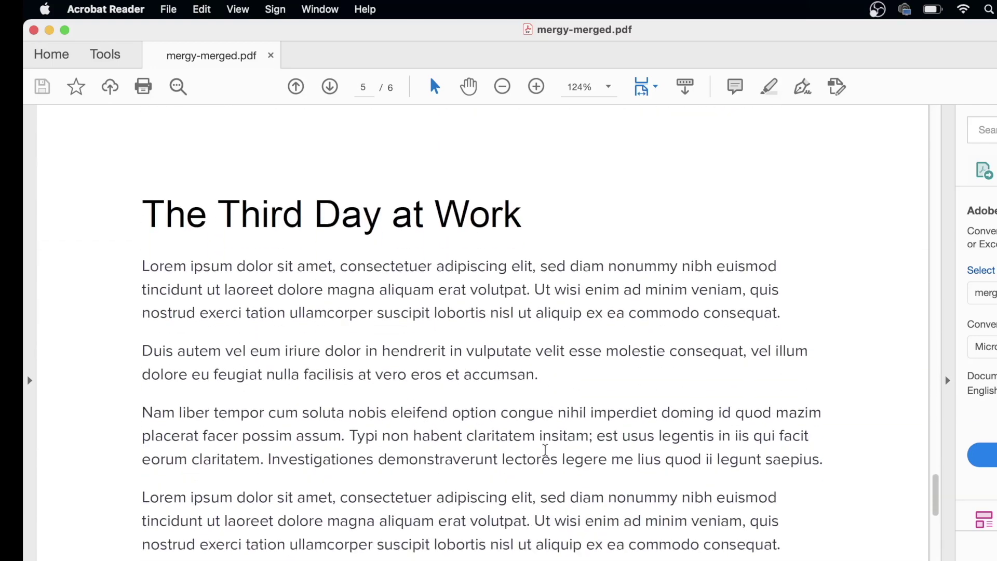
key(Home)
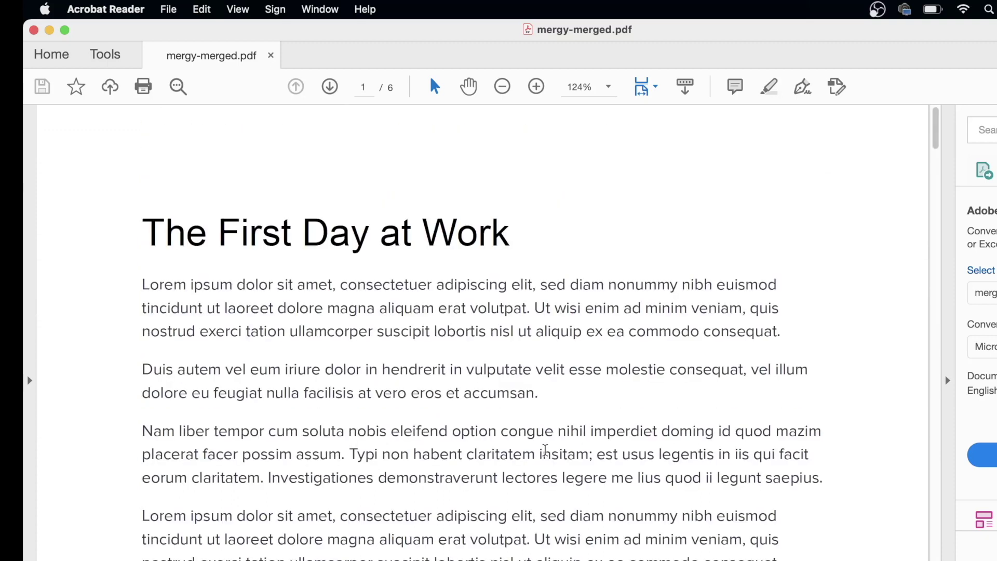